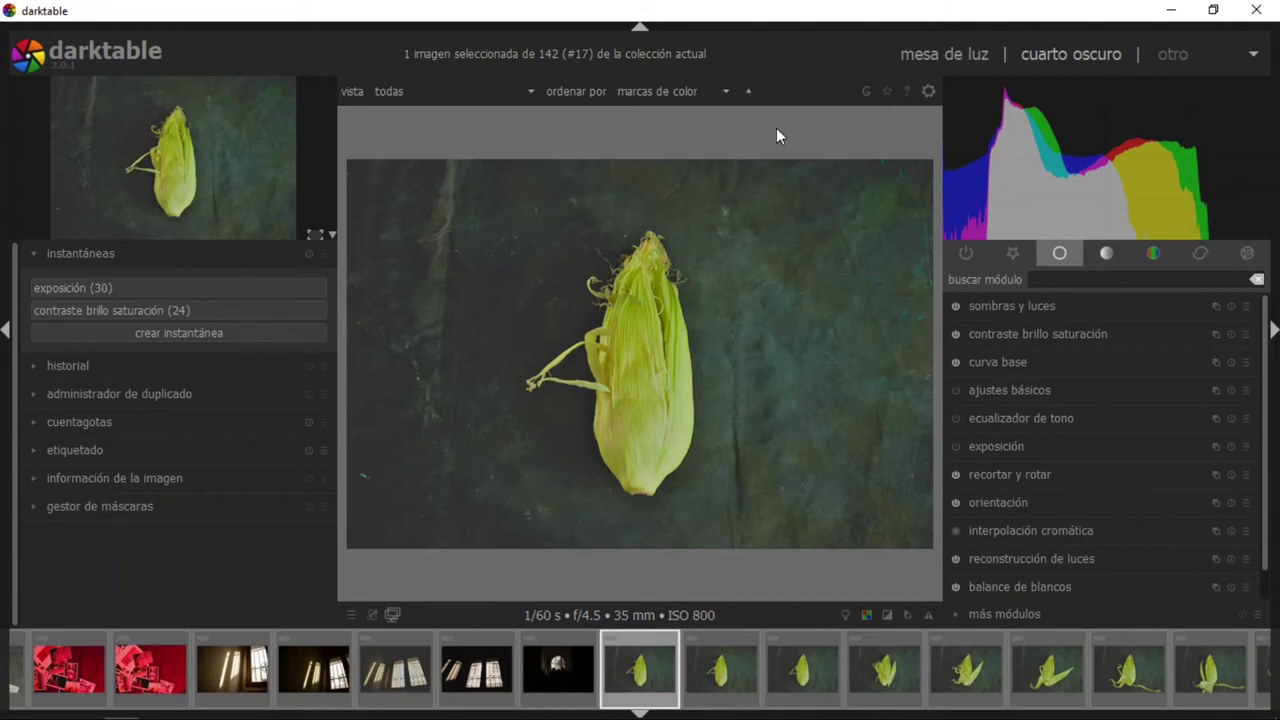
Return to the lighttable and start a new style from the edited corn photo in the estilos module.
click(937, 62)
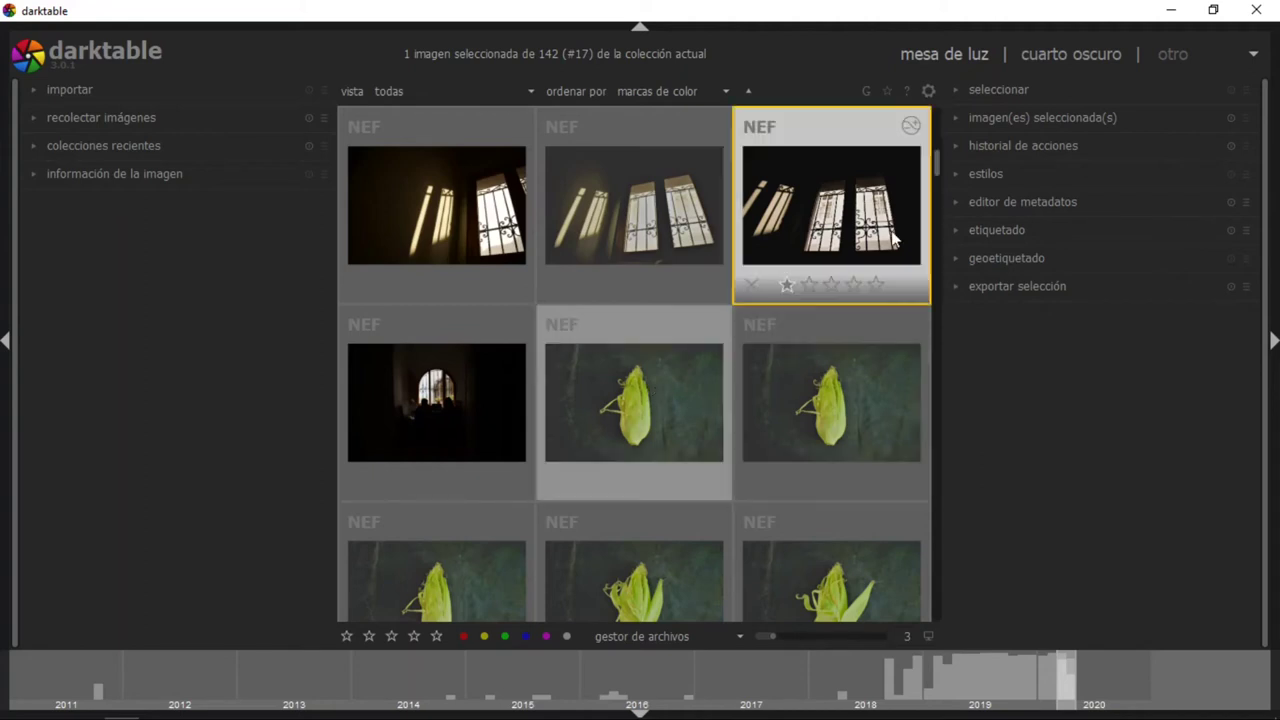
click(977, 176)
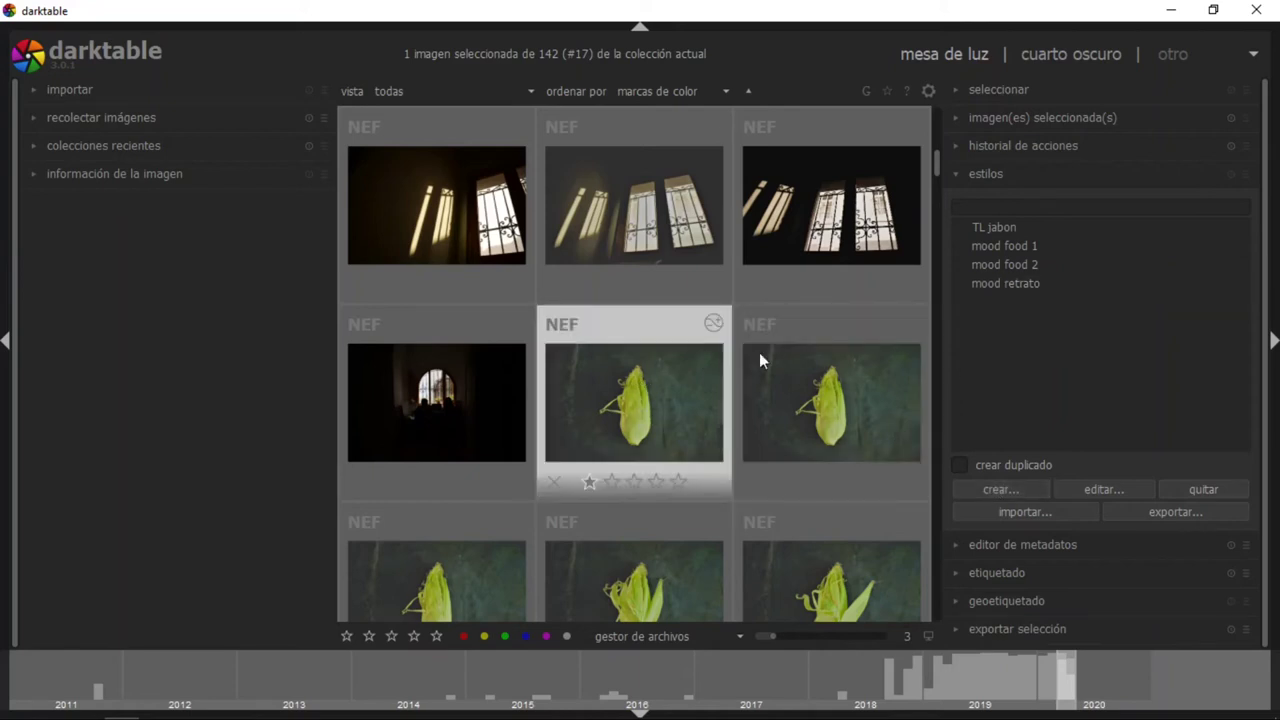
click(1003, 490)
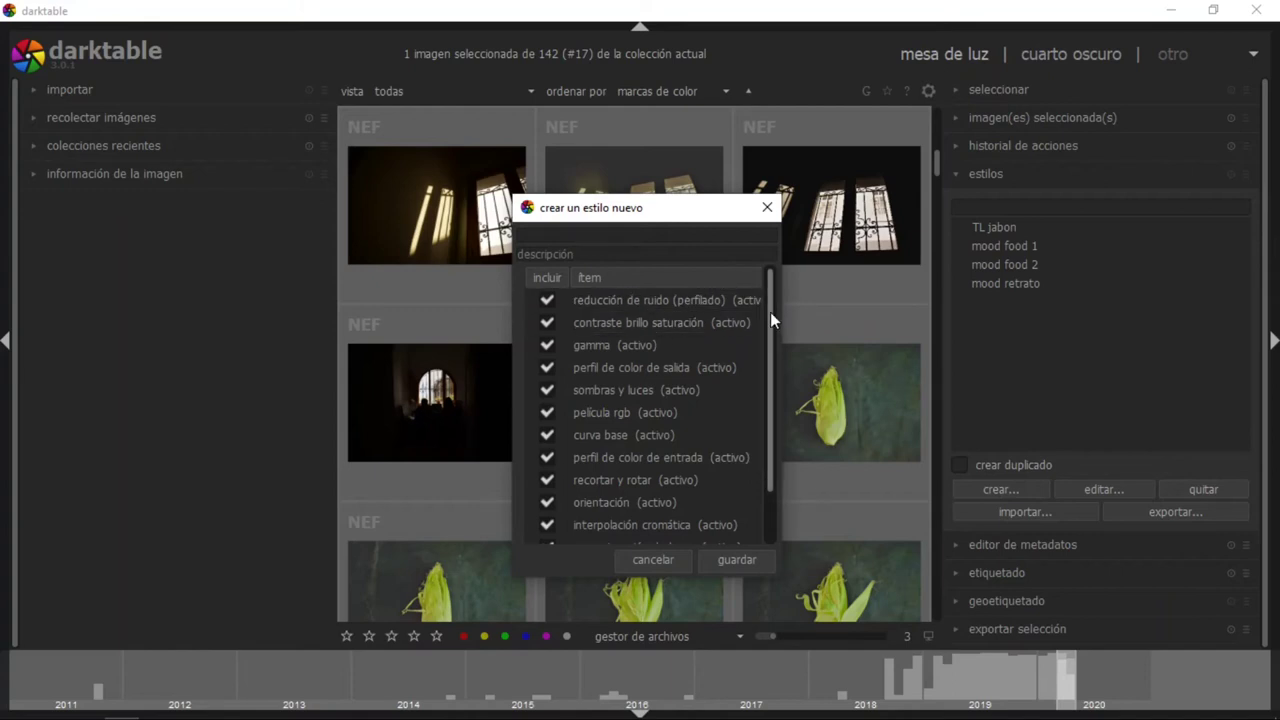
Name the new style 'Estilocomida', keep all modules included, and save it.
mouse_move(770, 312)
mouse_down()
mouse_move(770, 405)
mouse_move(777, 295)
mouse_up()
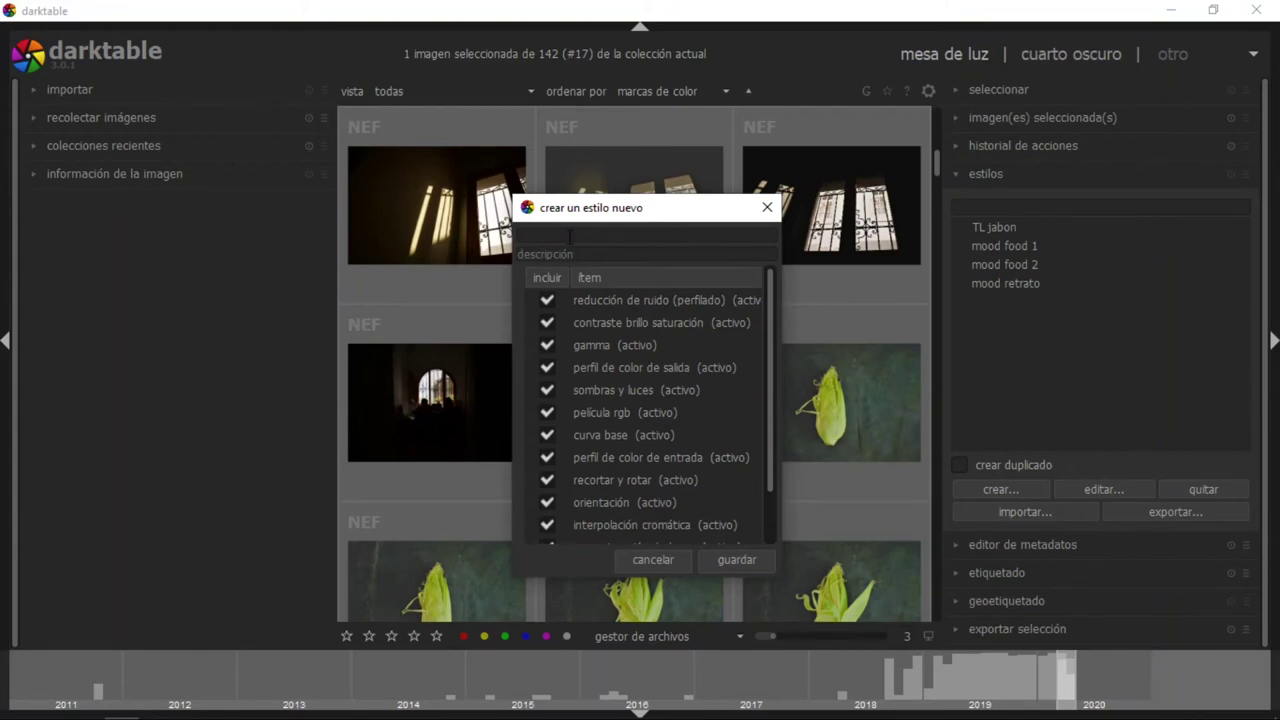
text(Estilo)
text(youtu)
text(be)
double_click(601, 236)
text(Estilo)
text(co)
text(mida)
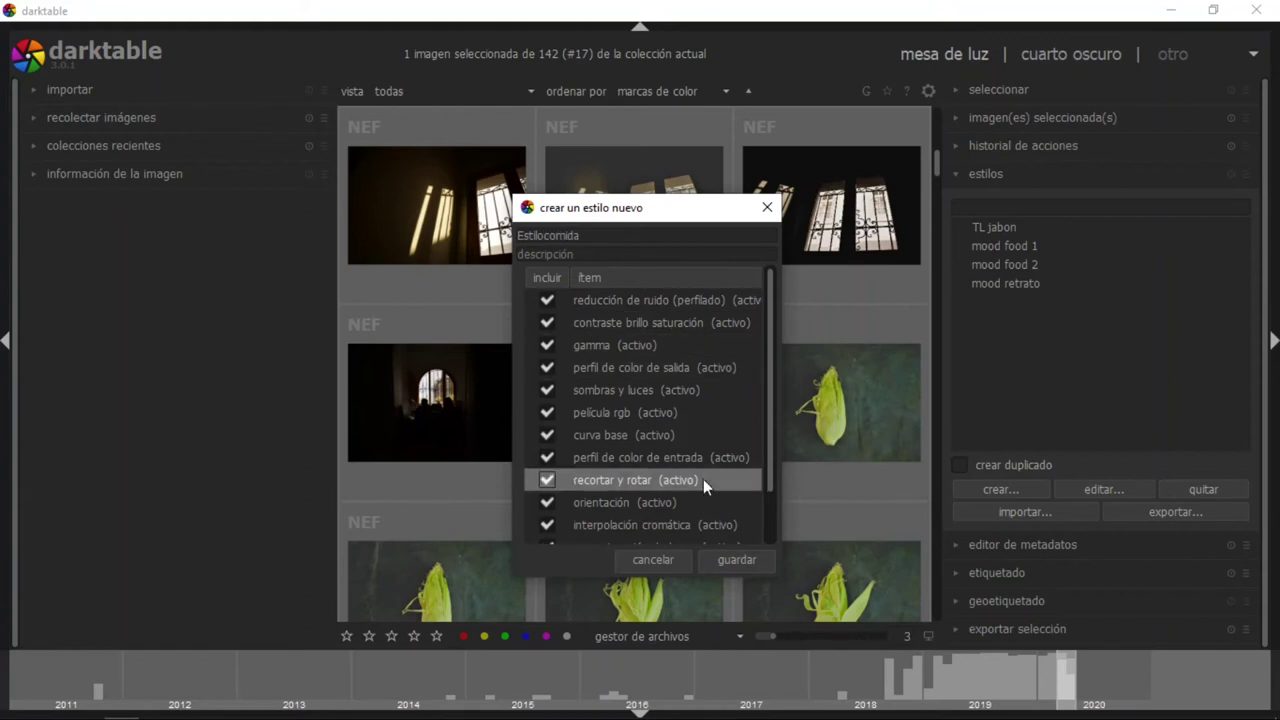
click(733, 560)
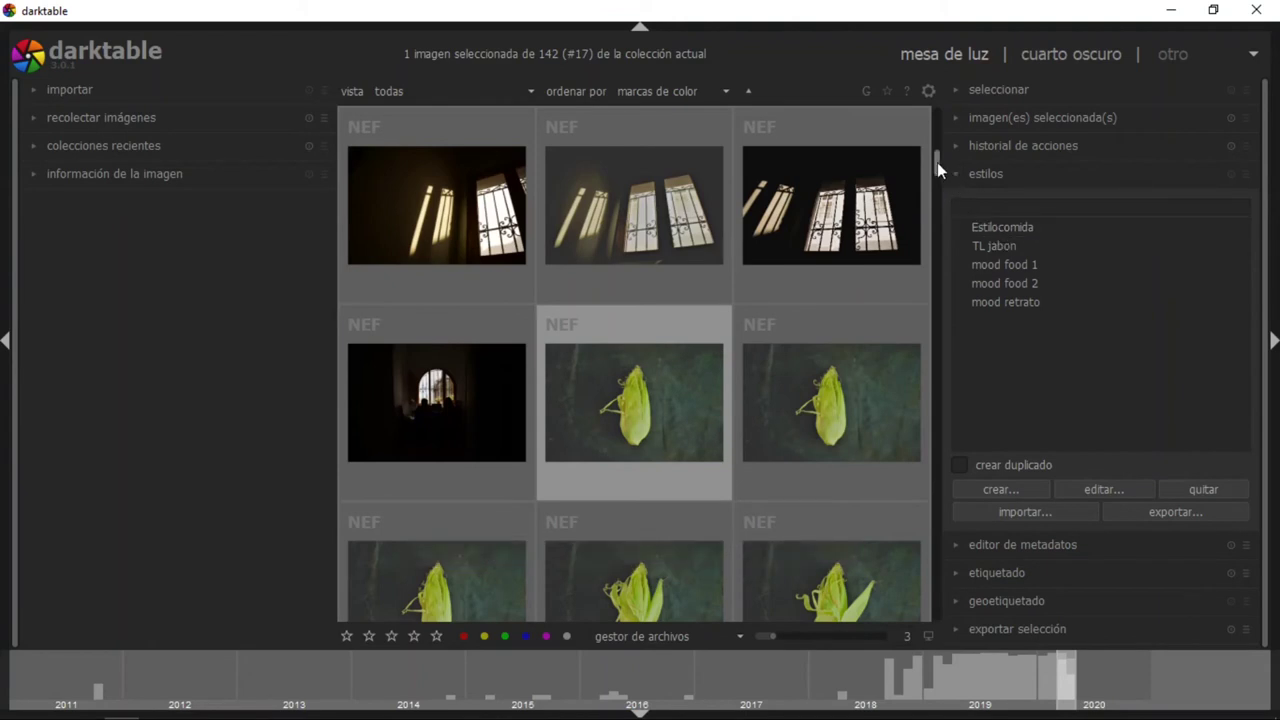
Scroll the lighttable grid down to the corn cob close-up thumbnails.
drag(937, 162, 926, 368)
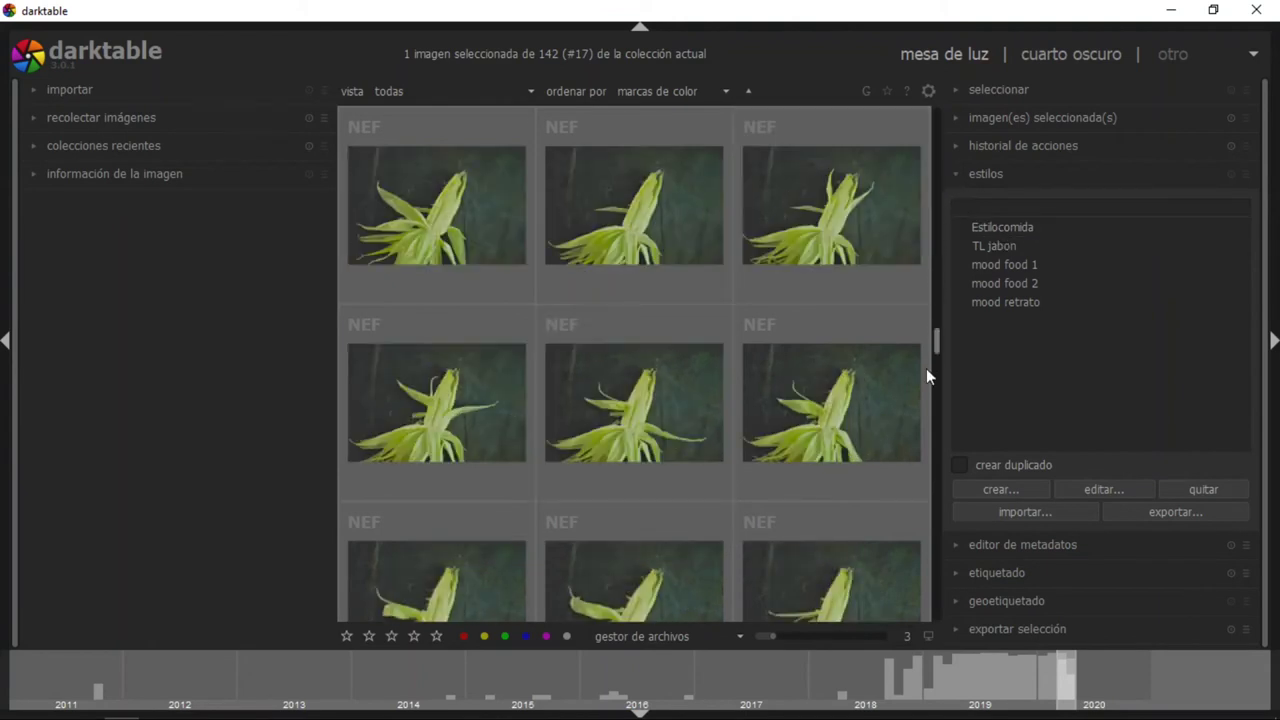
drag(933, 554, 935, 572)
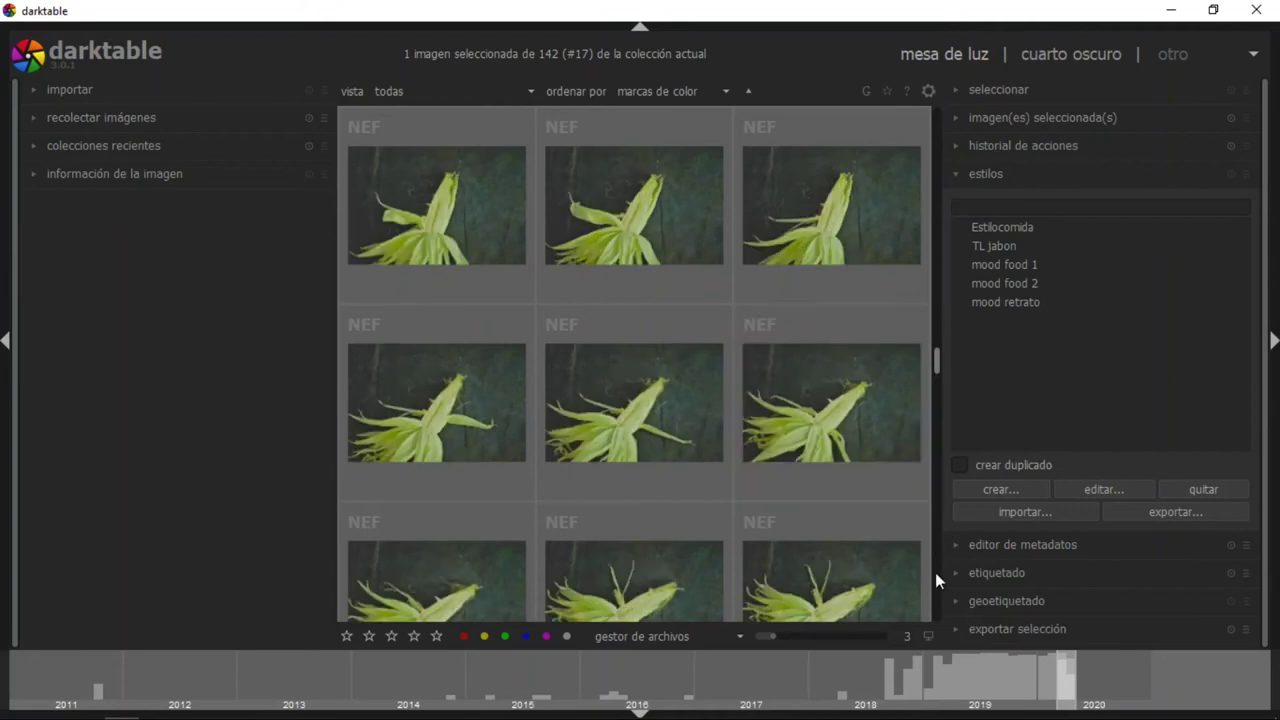
scroll(936, 362, down, 5)
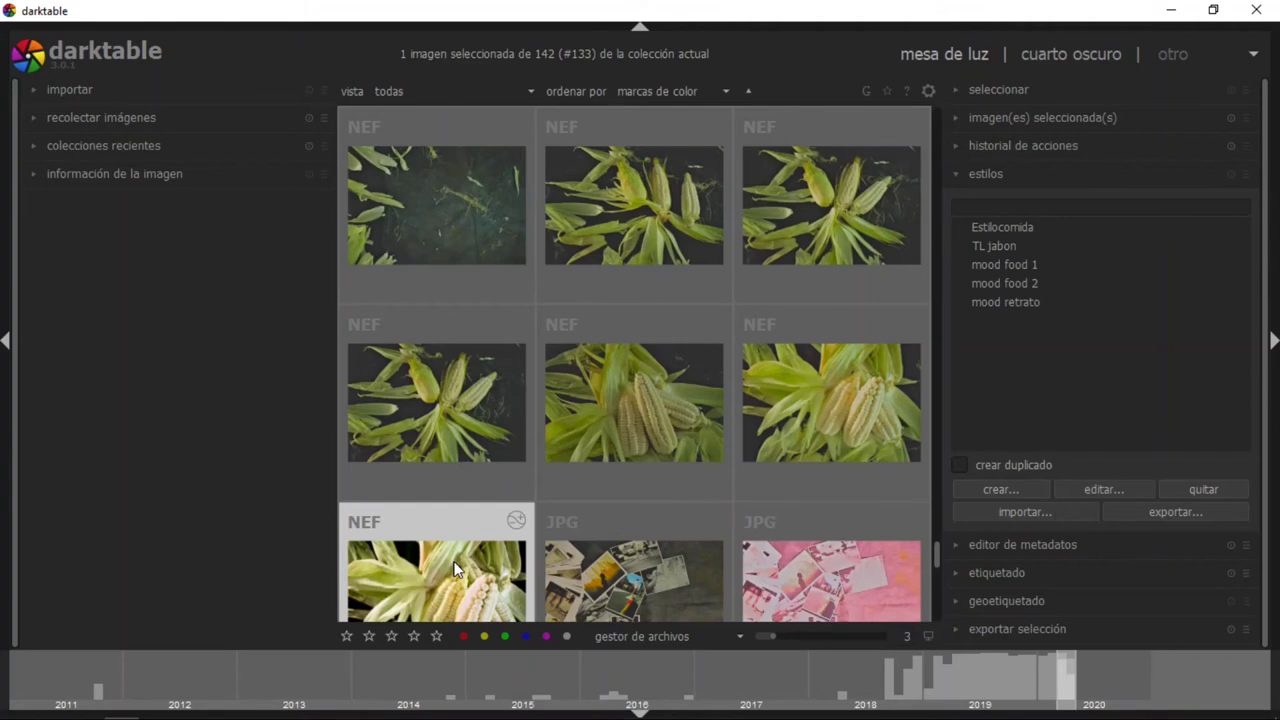
Open the corn cob close-up DSC_0926.NEF in the darkroom.
double_click(454, 568)
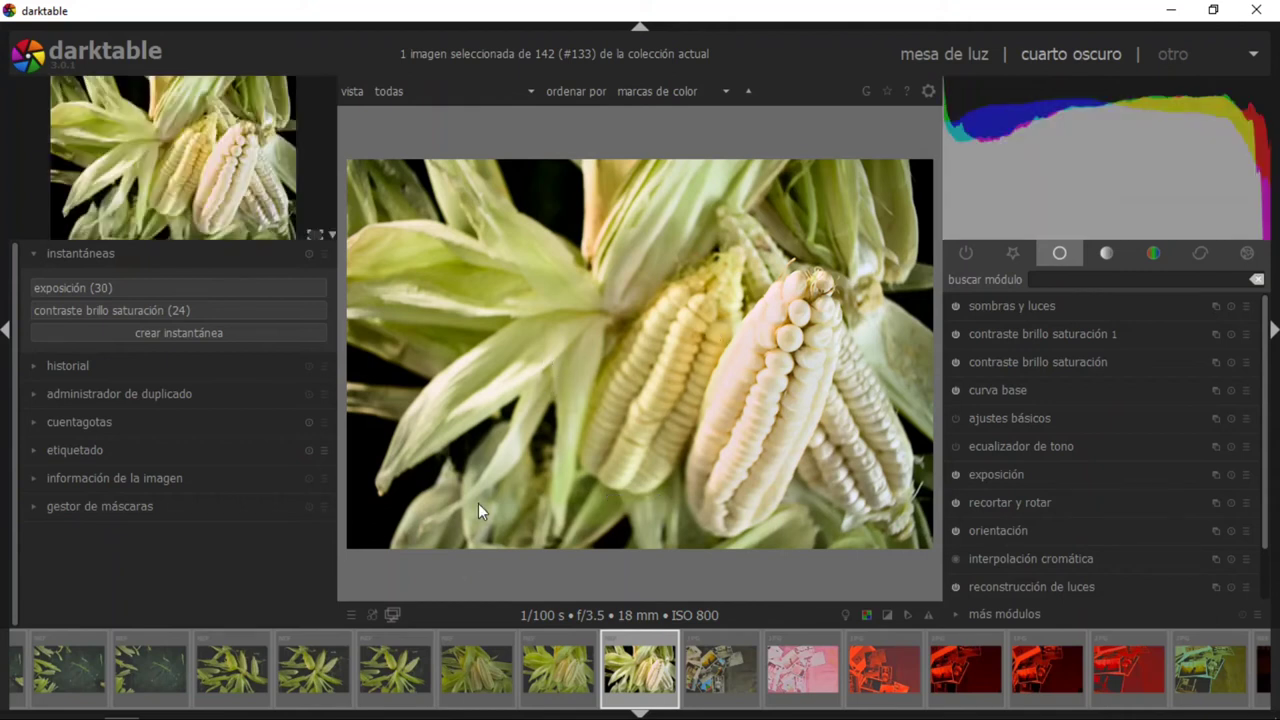
Apply the Estilocomida style to the corn cob photo from the quick-access styles list.
click(373, 616)
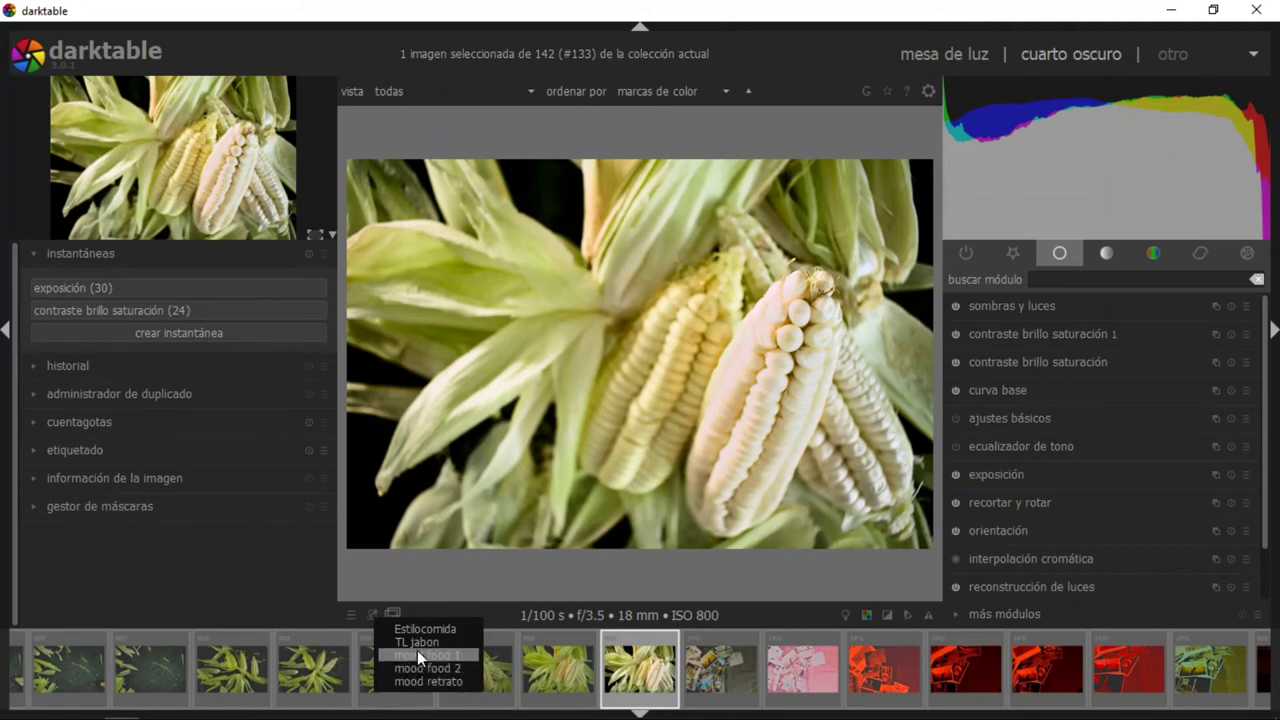
mouse_move(428, 629)
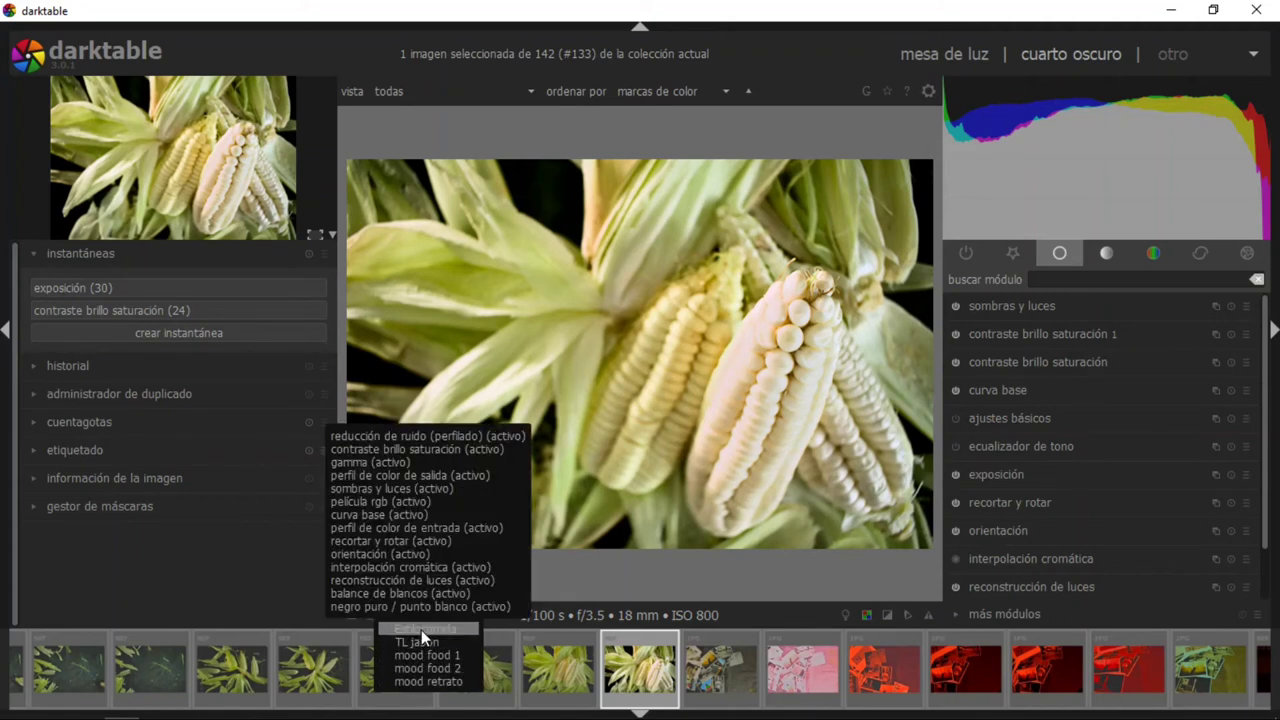
click(421, 630)
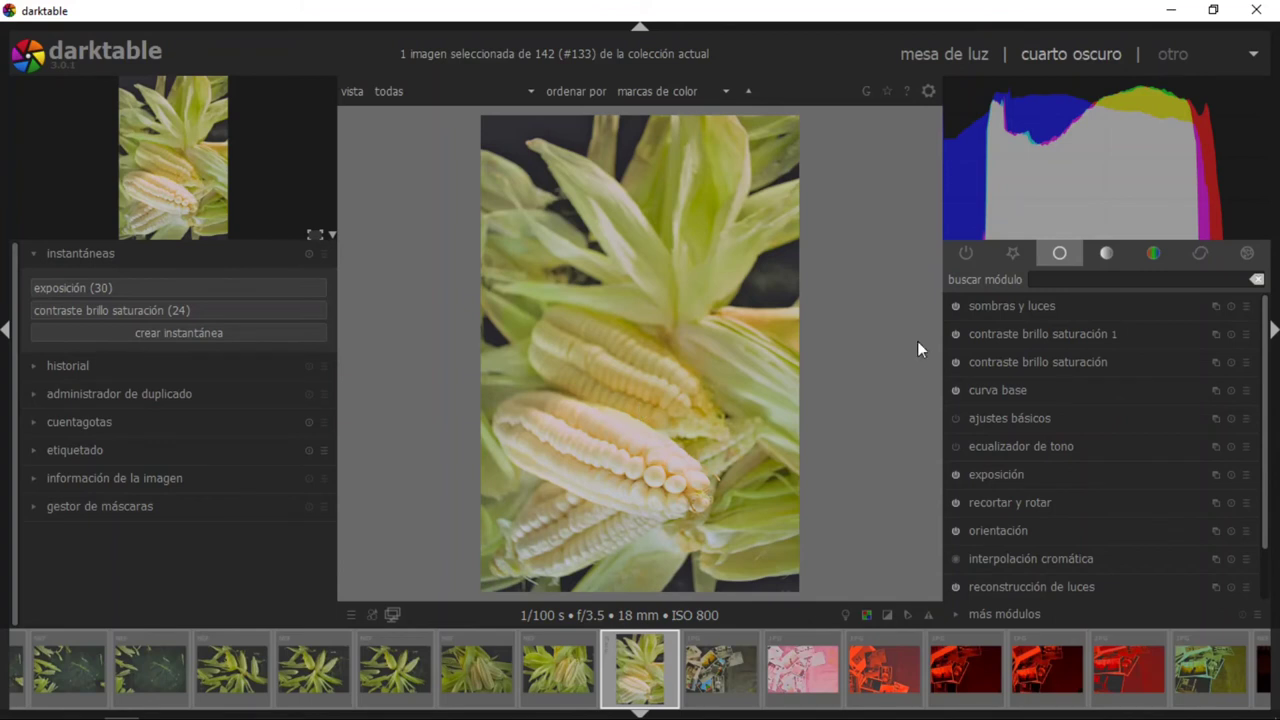
Rotate the corn cob photo 90° clockwise back to landscape in the orientación module.
click(986, 530)
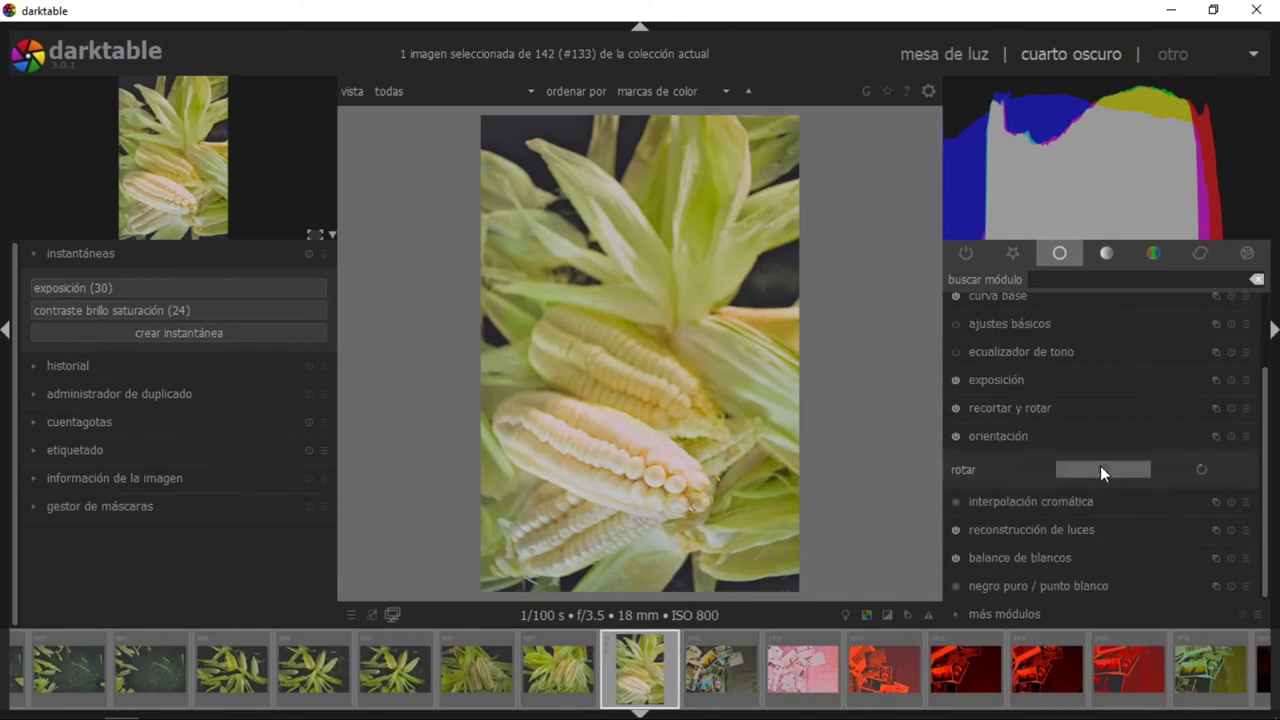
click(1200, 471)
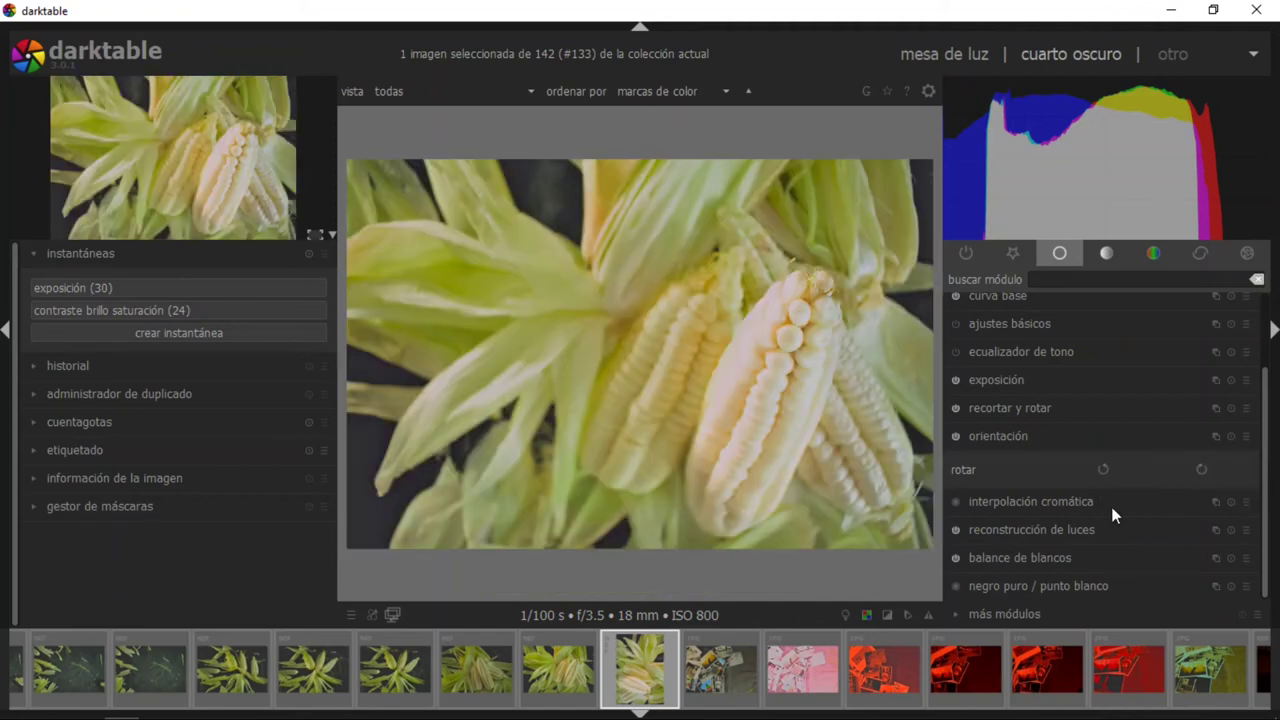
scroll(1113, 515, up, 2)
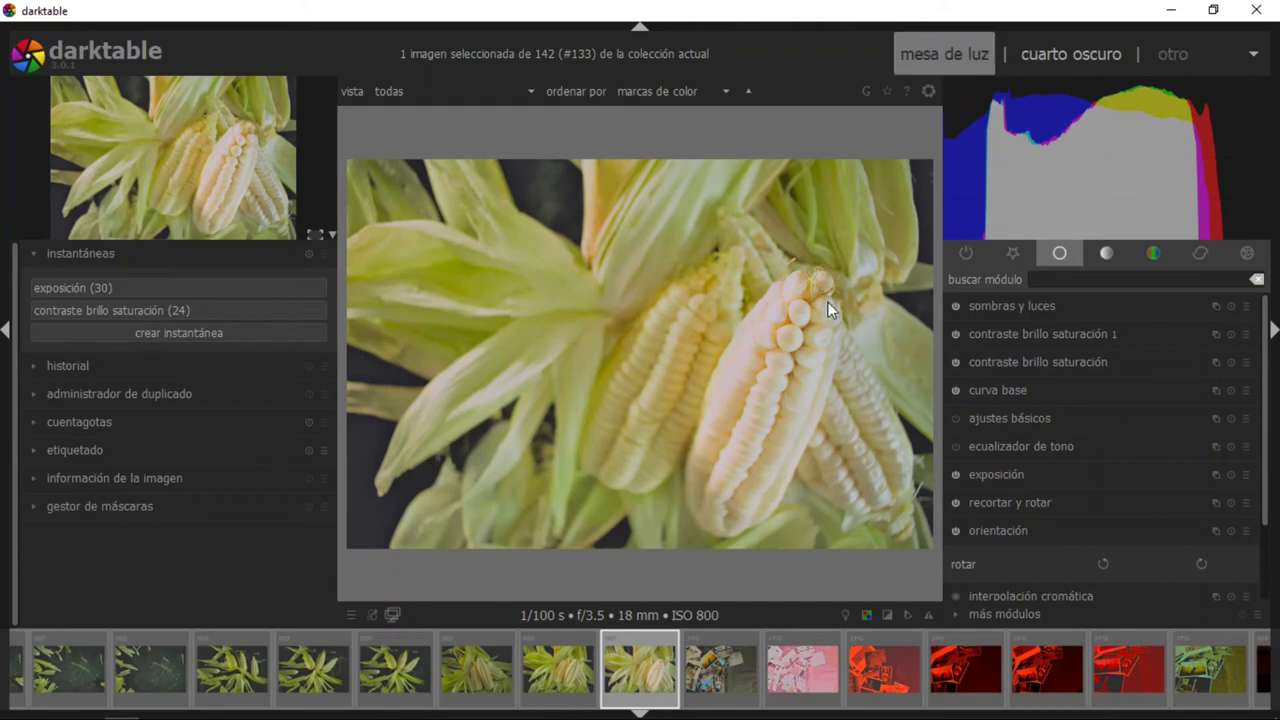
Return to the lighttable and open a new style dialog for the corn photo.
key(l)
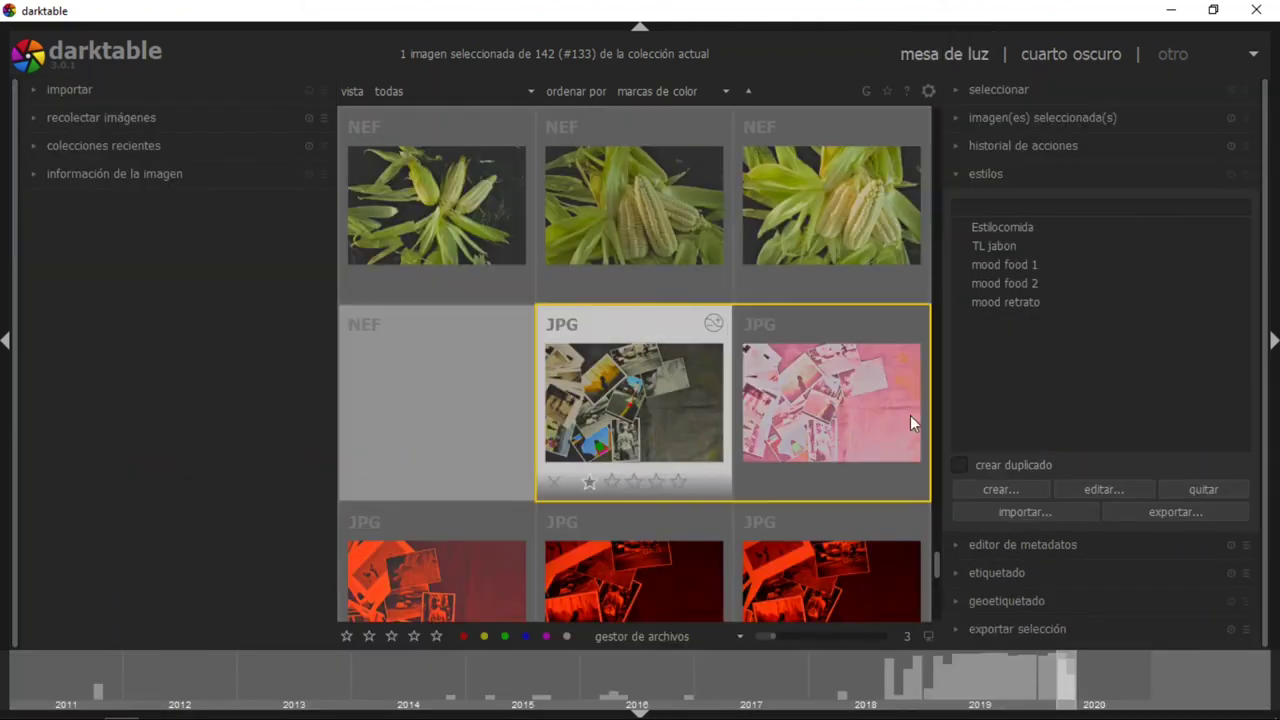
click(998, 486)
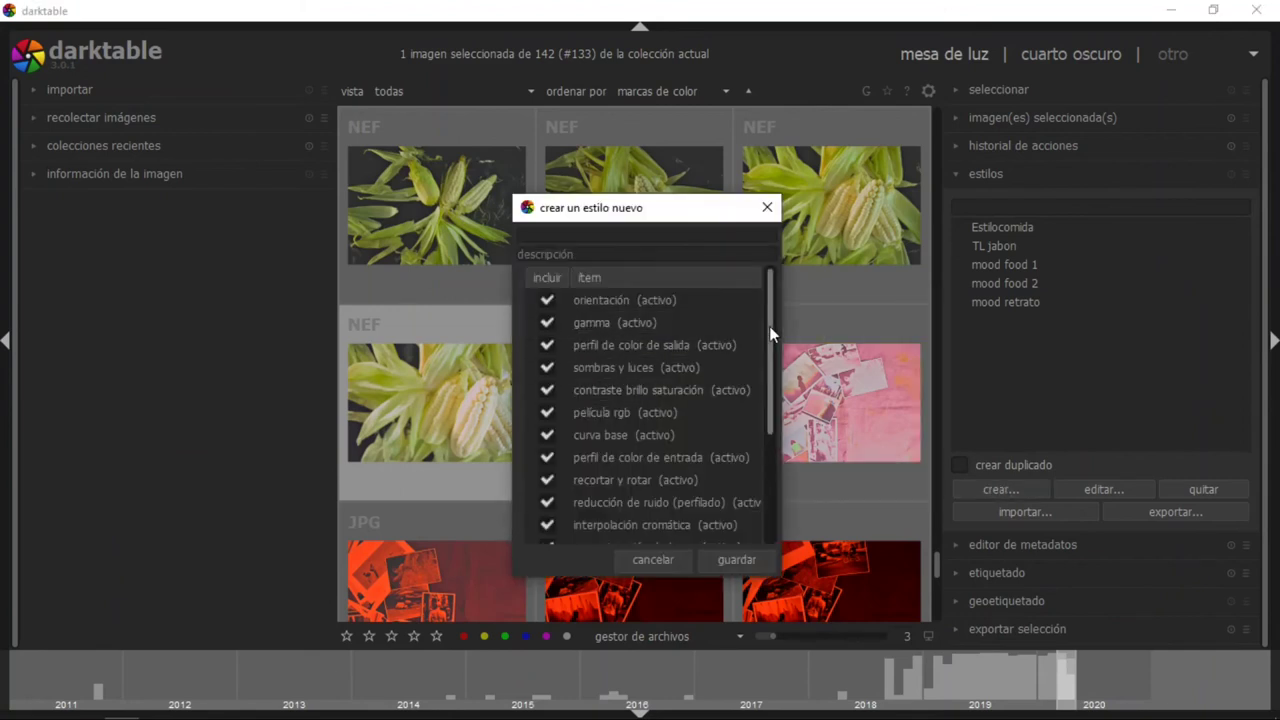
scroll(770, 333, down, 2)
scroll(770, 333, up, 2)
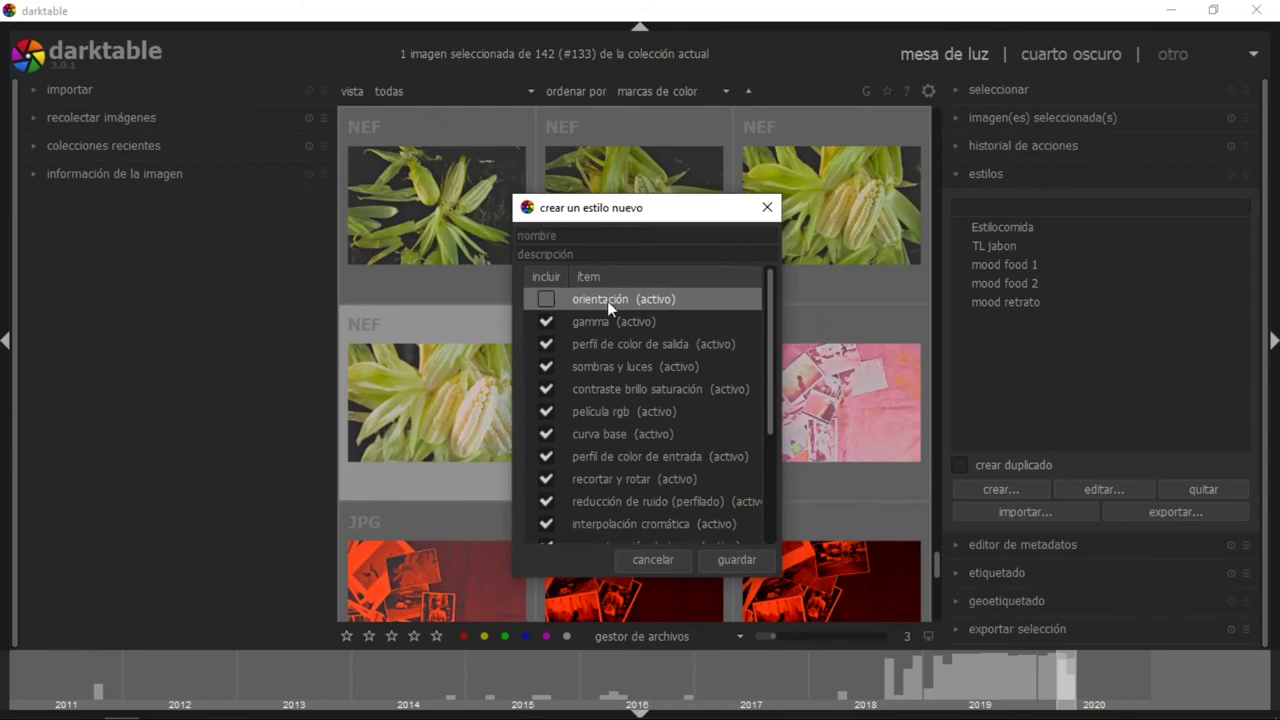
Exclude orientación and recortar y rotar from the style, then cancel the dialog.
click(547, 300)
scroll(770, 360, down, 1)
drag(770, 360, 772, 402)
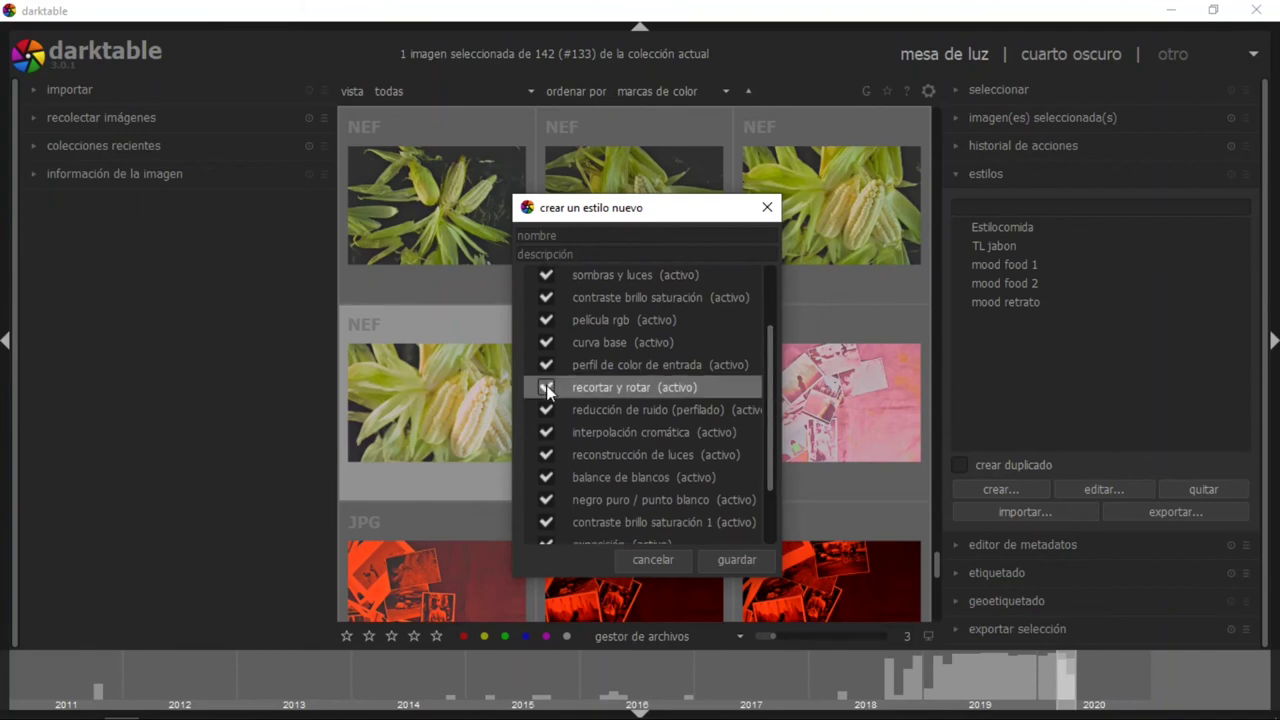
click(546, 388)
mouse_move(767, 394)
mouse_down()
mouse_move(771, 422)
mouse_move(778, 339)
mouse_move(754, 463)
mouse_move(788, 305)
mouse_up()
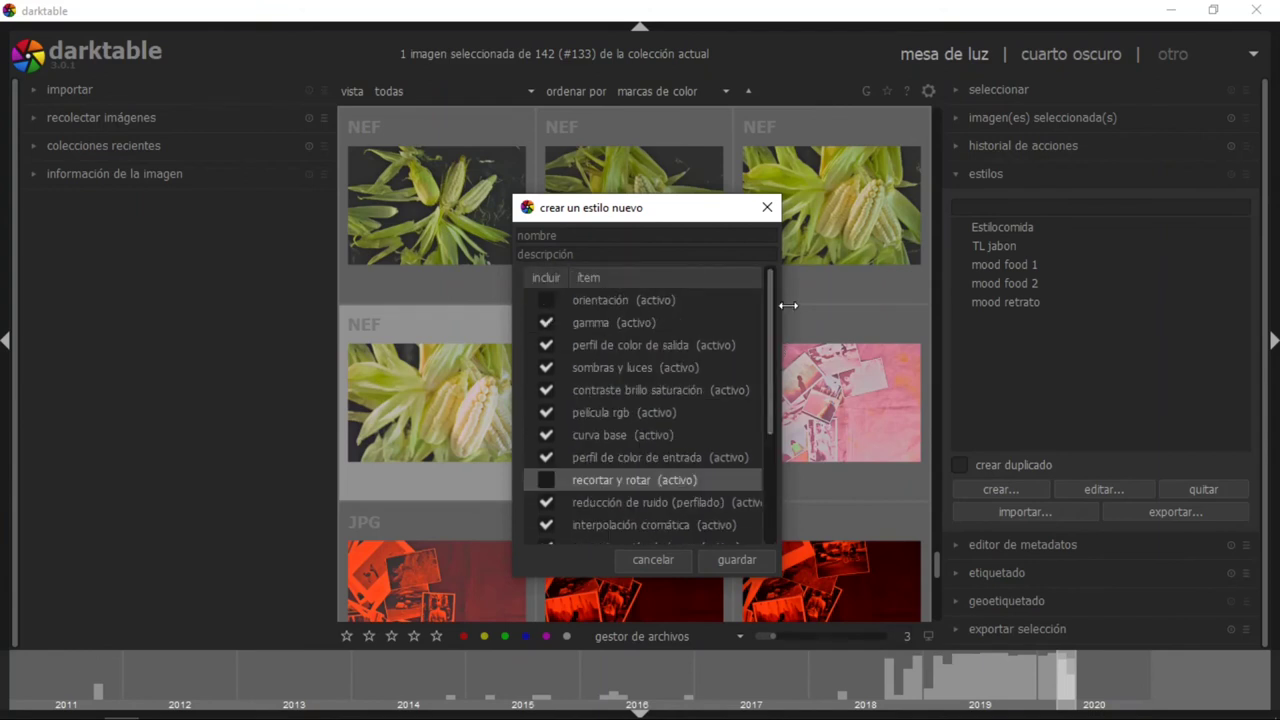
mouse_move(769, 310)
mouse_down()
mouse_move(760, 425)
mouse_move(755, 296)
mouse_up()
scroll(771, 393, down, 1)
scroll(771, 393, up, 1)
click(656, 562)
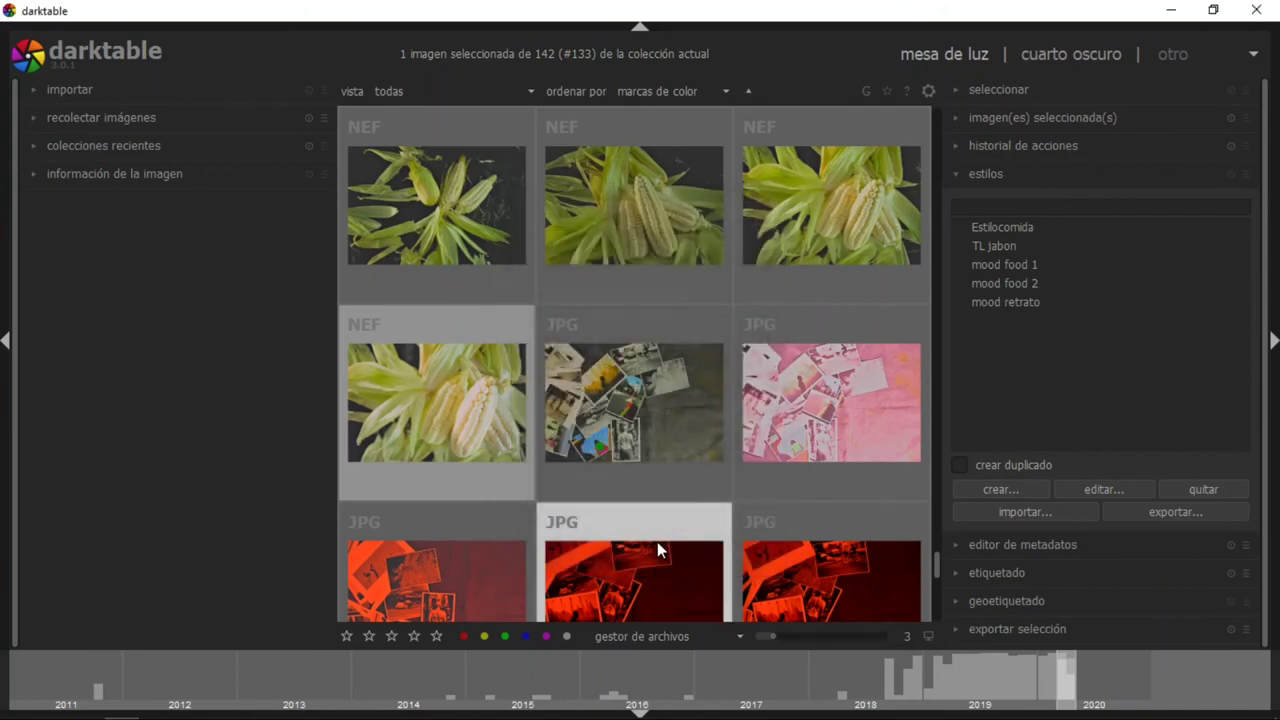
Collapse the estilos module and reopen the landscape corn cob close-up in the darkroom.
click(993, 176)
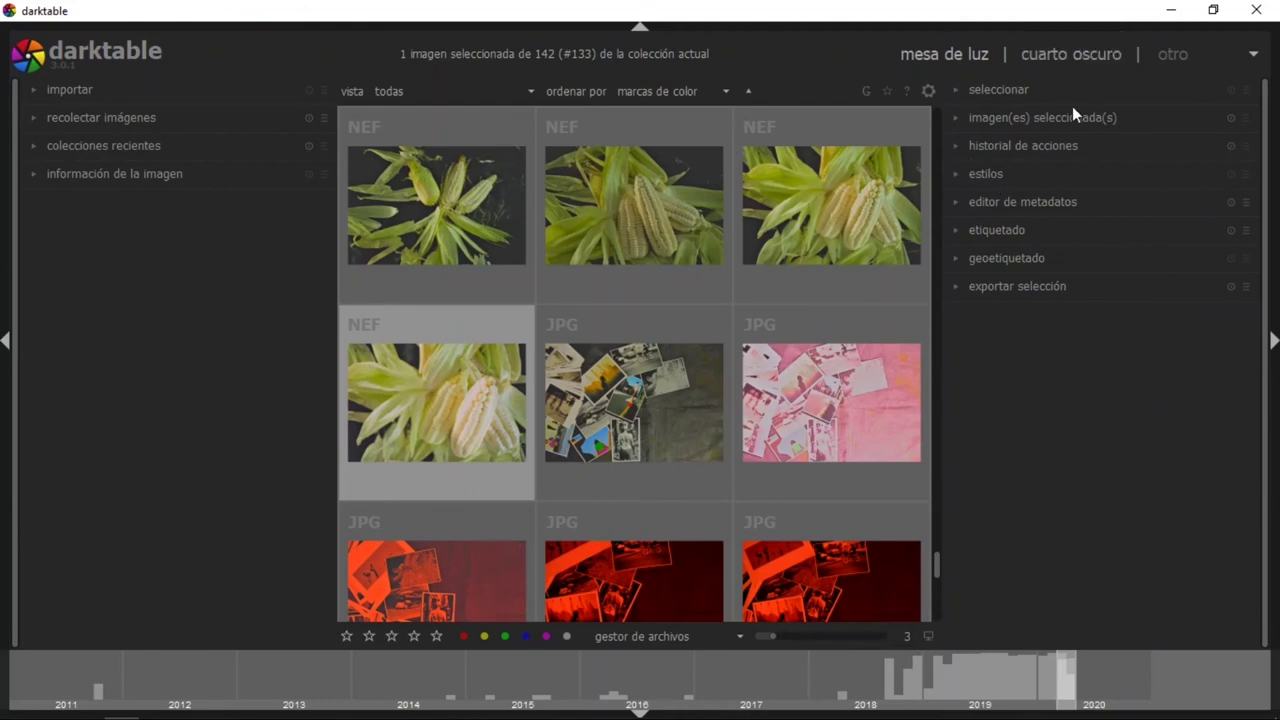
double_click(462, 388)
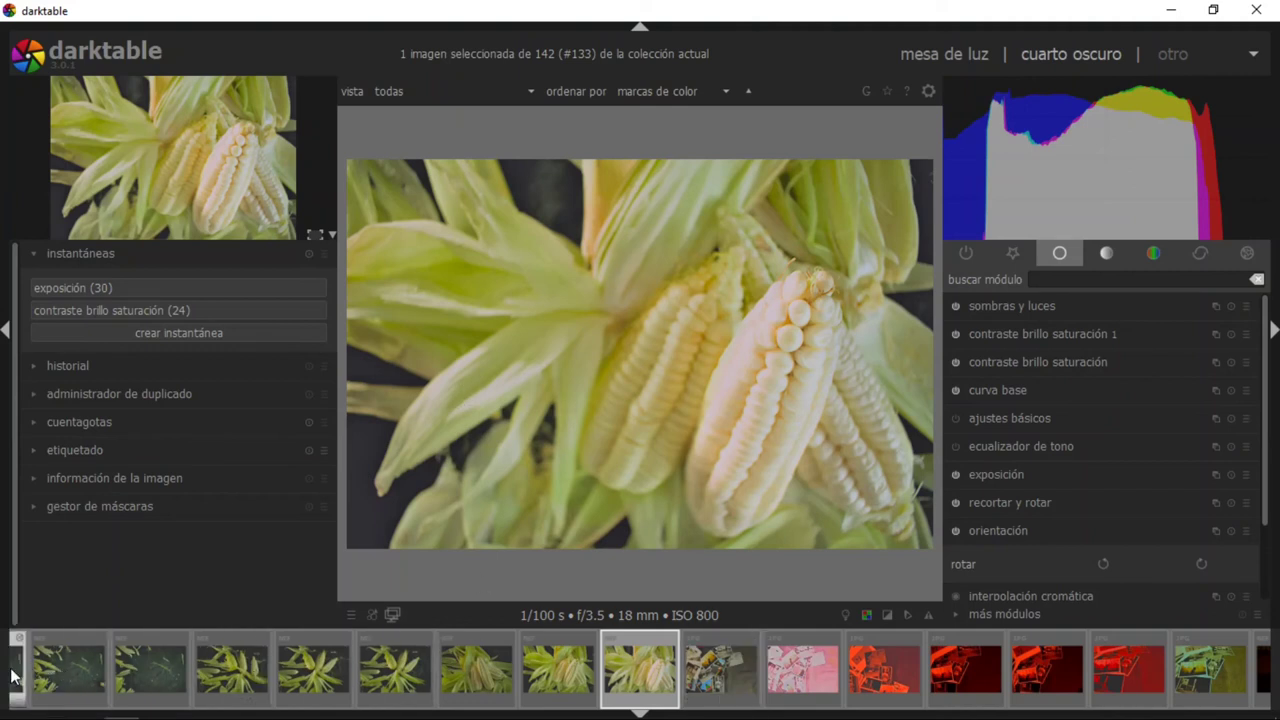
Reapply the Estilocomida style to the corn cob photo from the quick-access styles list.
click(367, 612)
mouse_move(410, 638)
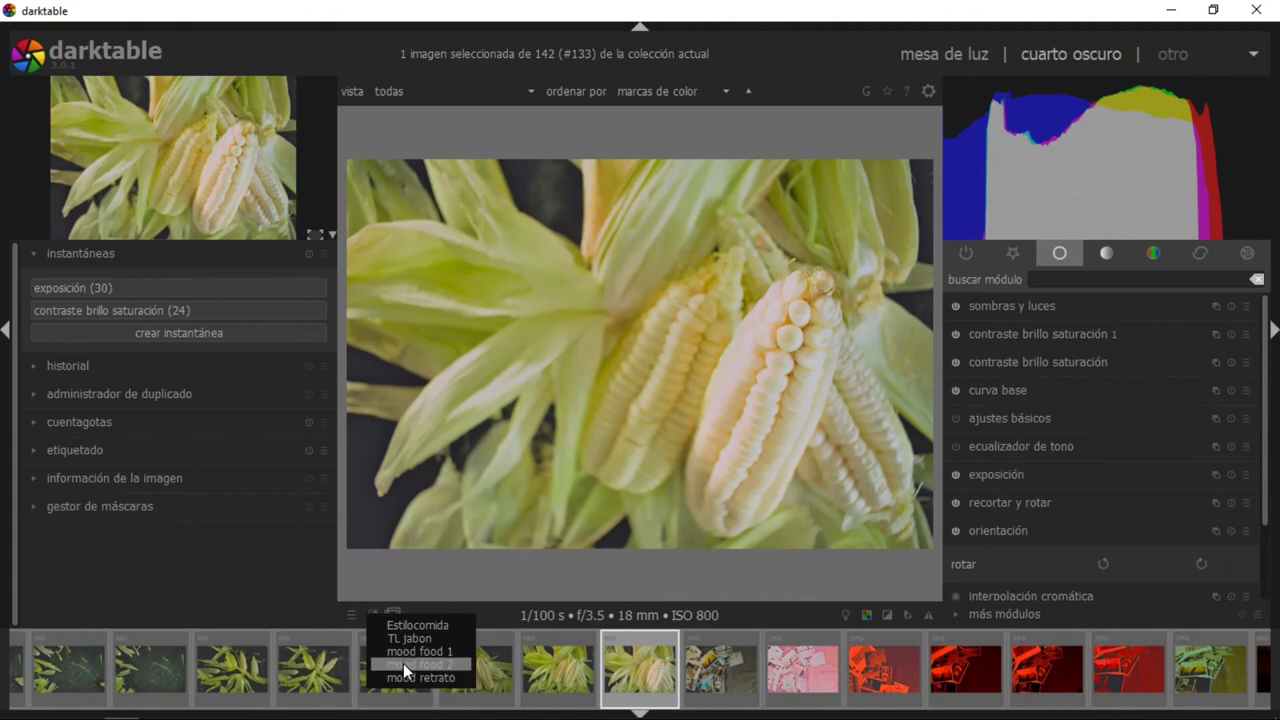
click(413, 626)
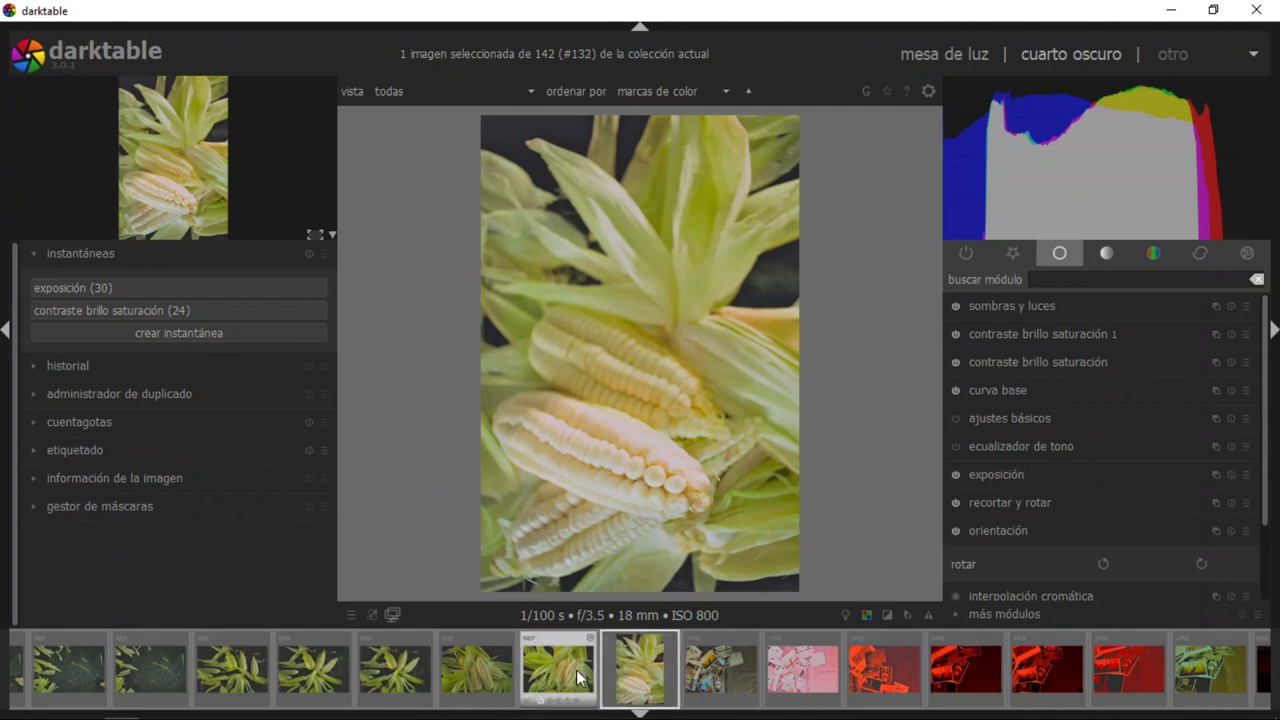
Add five more corn thumbnails across the filmstrip to the selection.
ctrl+click(477, 667)
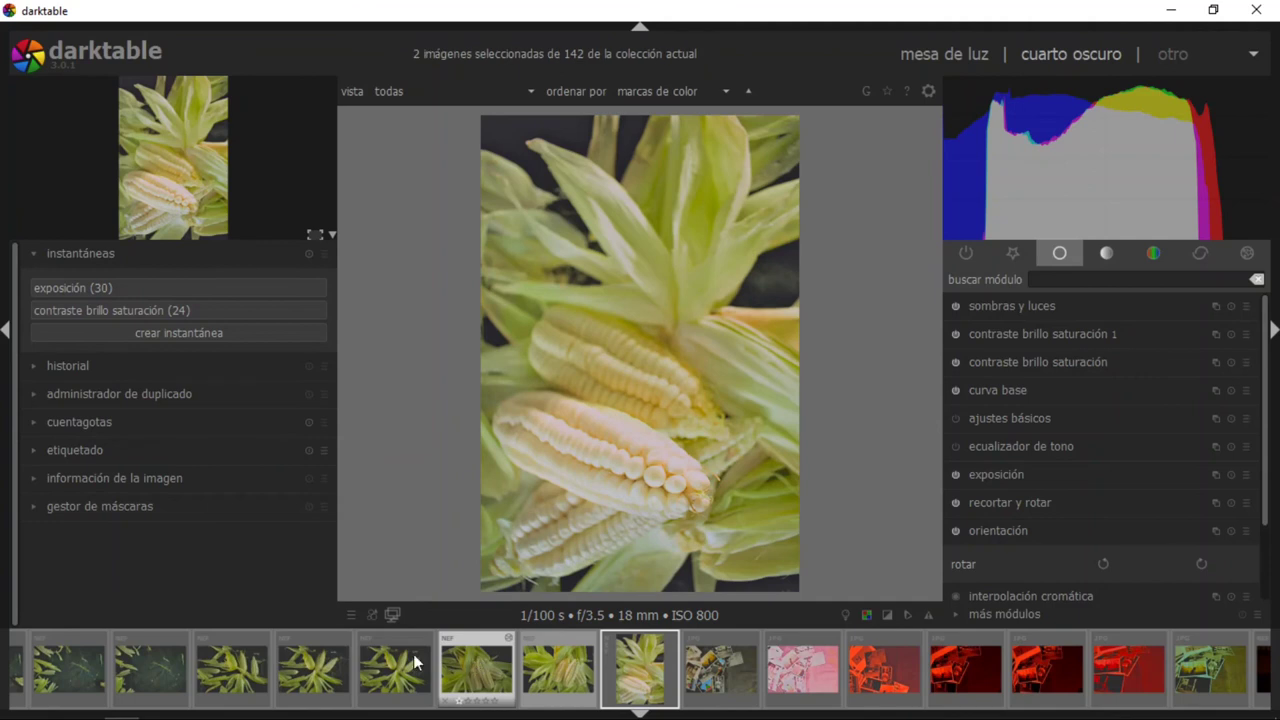
shift+click(323, 667)
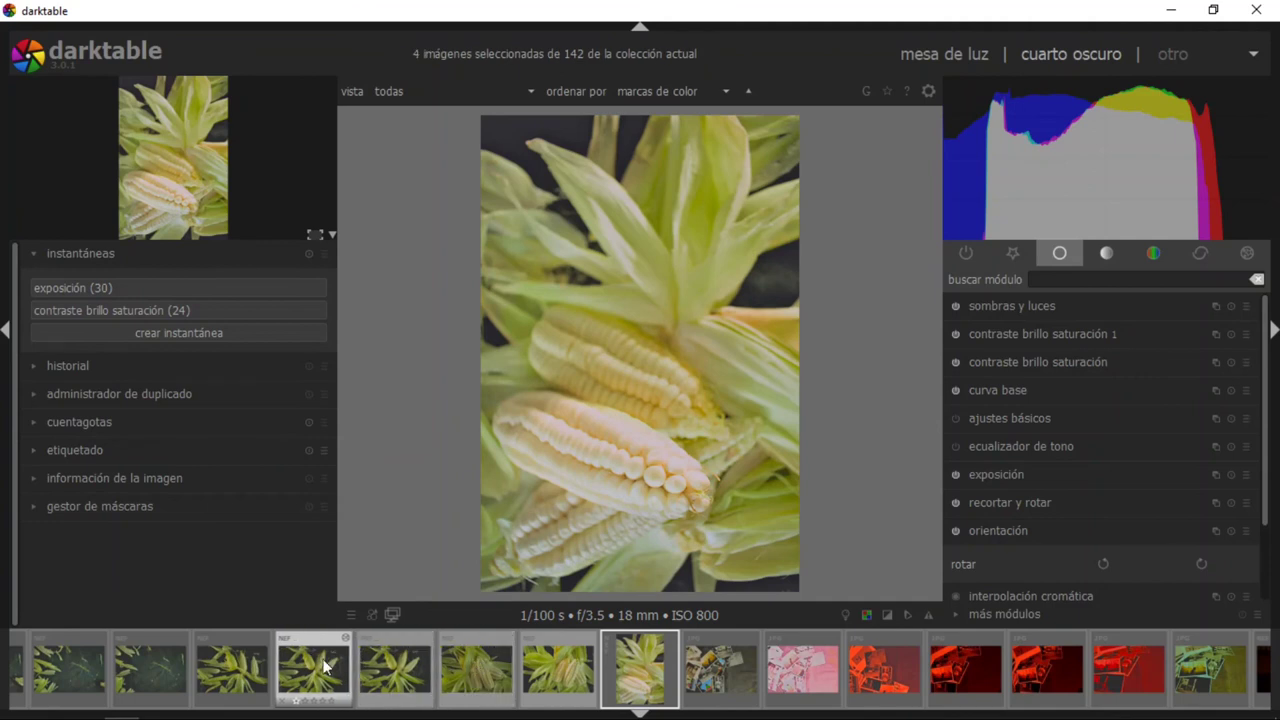
ctrl+click(244, 668)
ctrl+click(146, 655)
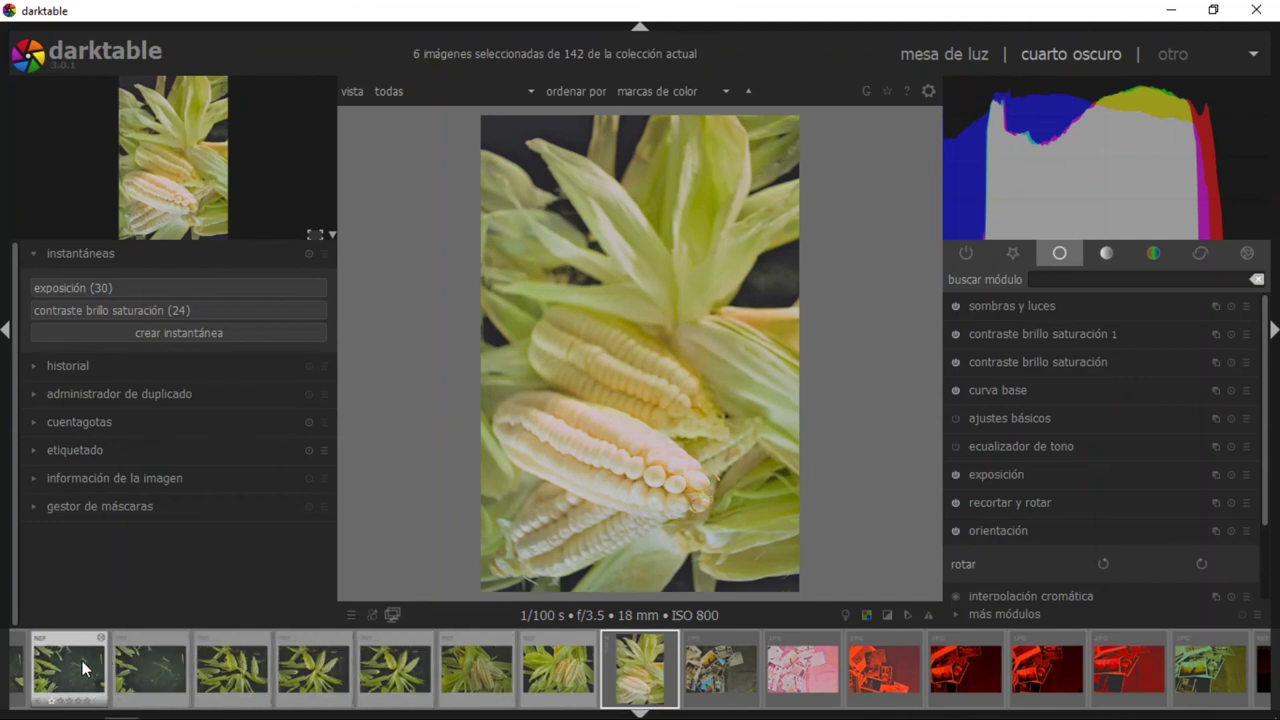
ctrl+click(86, 663)
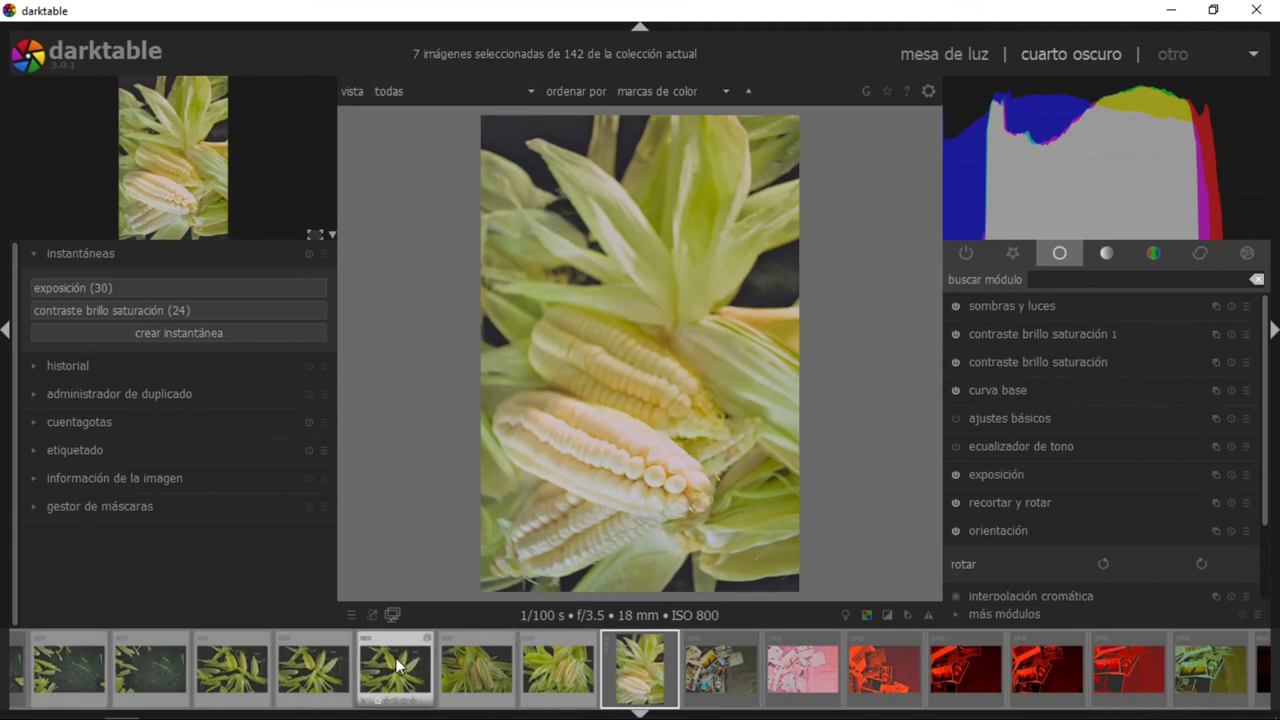
Paste the copied corn edits onto the seven selected filmstrip photos and let them regenerate.
mouse_move(395, 668)
key(ctrl+v)
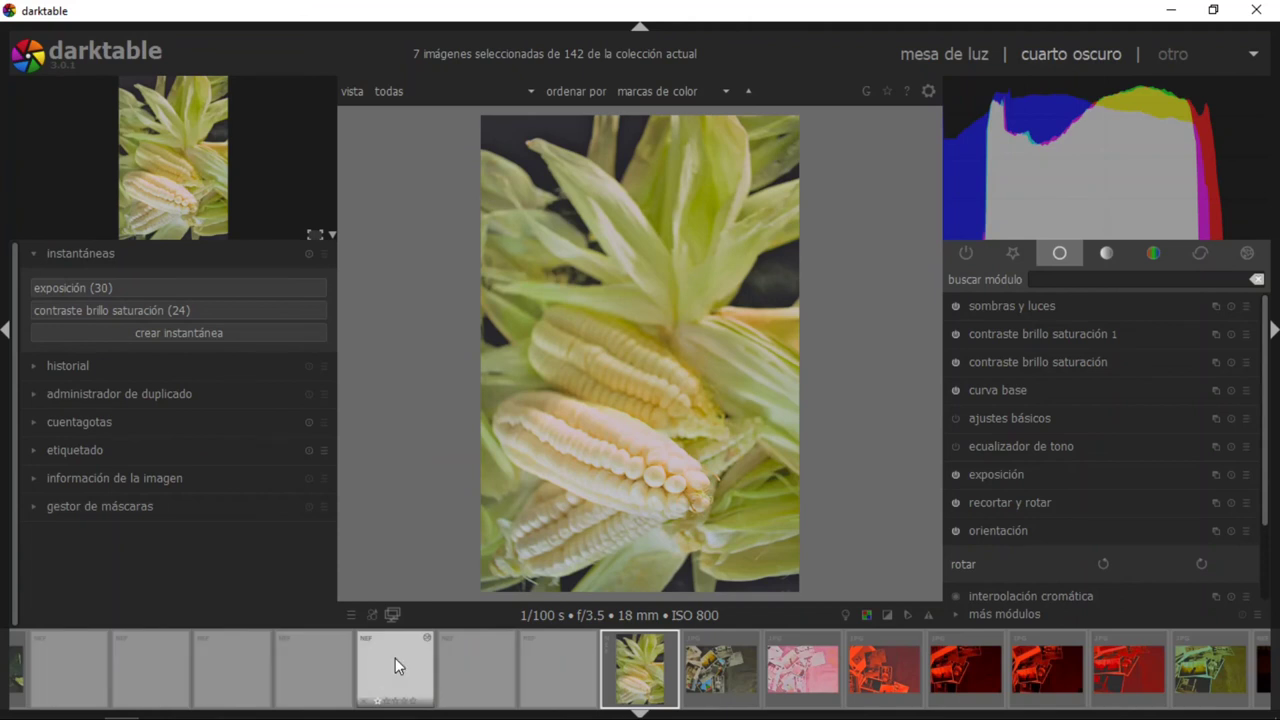